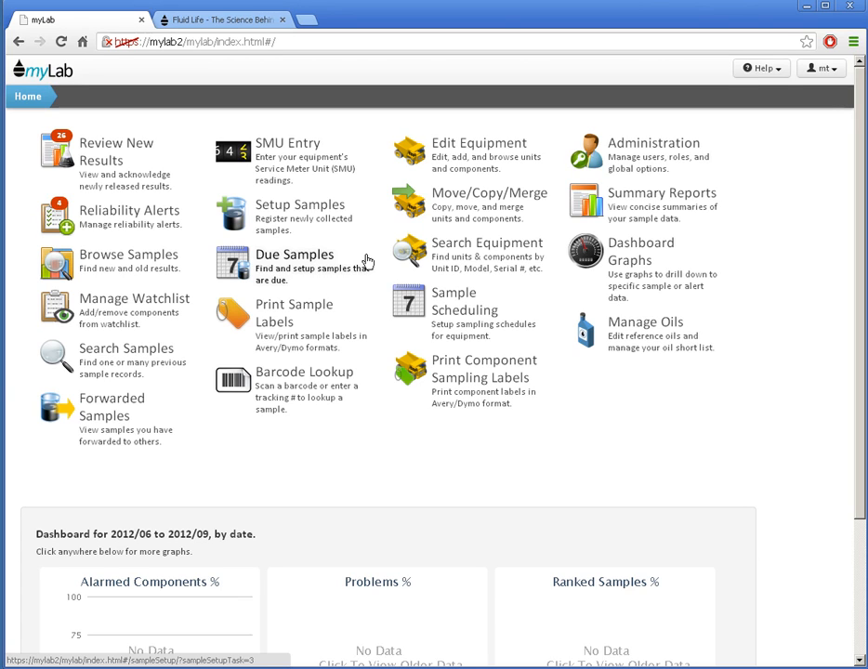
Browse the equipment of MYLAB TEST 3 through the MINE MOBILE area and EXCAVATOR unit type to unit E0505
{"action": "left_click", "coordinate": [462, 163]}
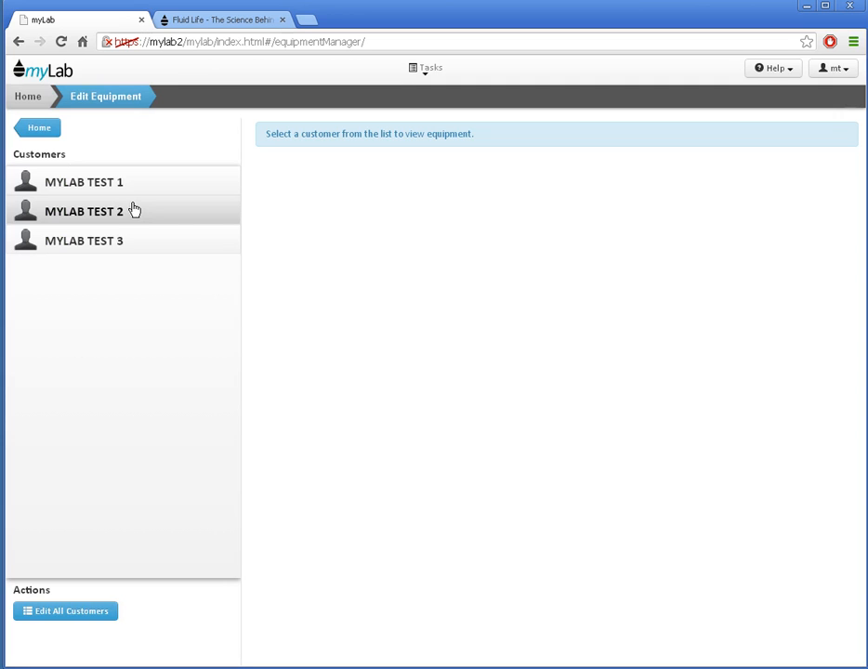
{"action": "left_click", "coordinate": [114, 249]}
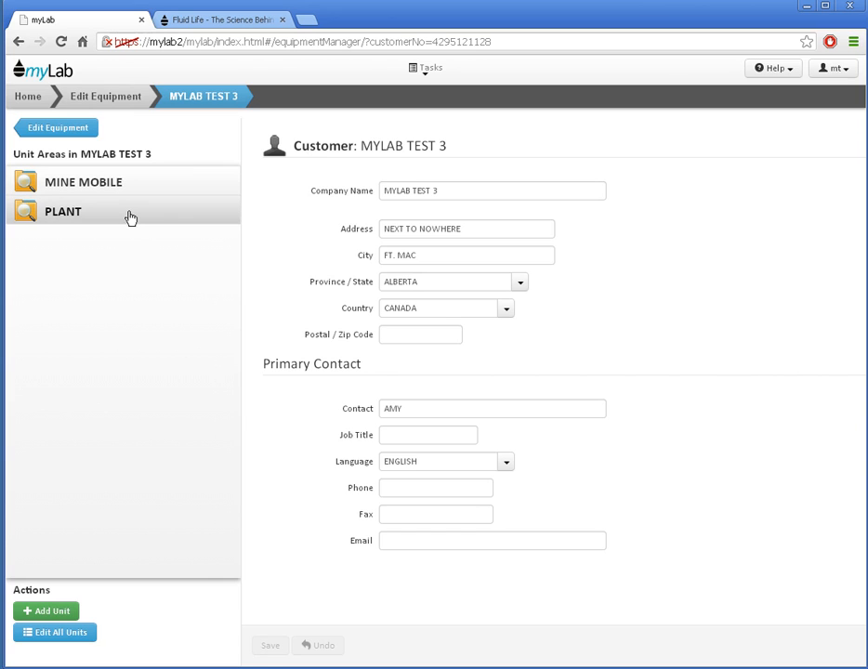
{"action": "left_click", "coordinate": [101, 183]}
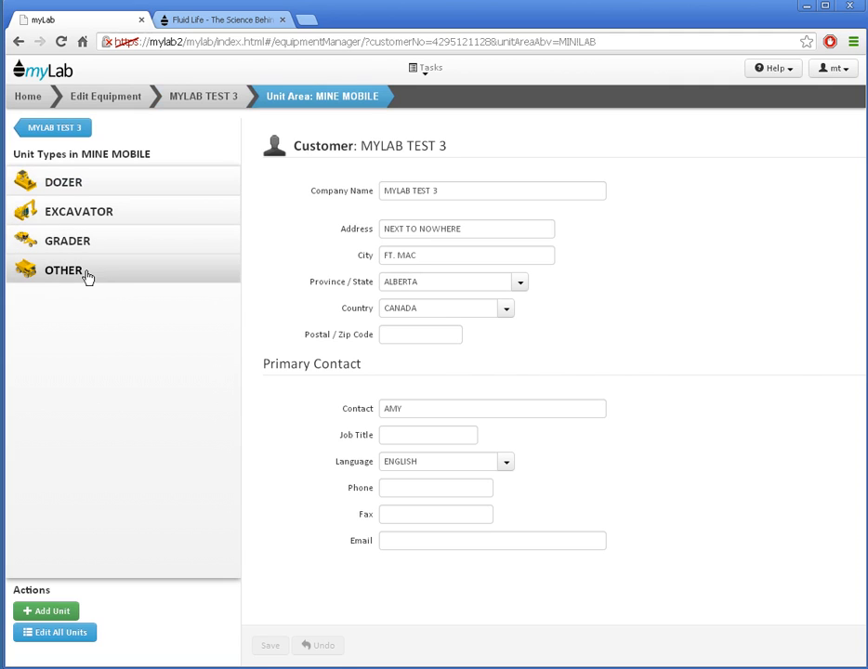
{"action": "left_click", "coordinate": [97, 217]}
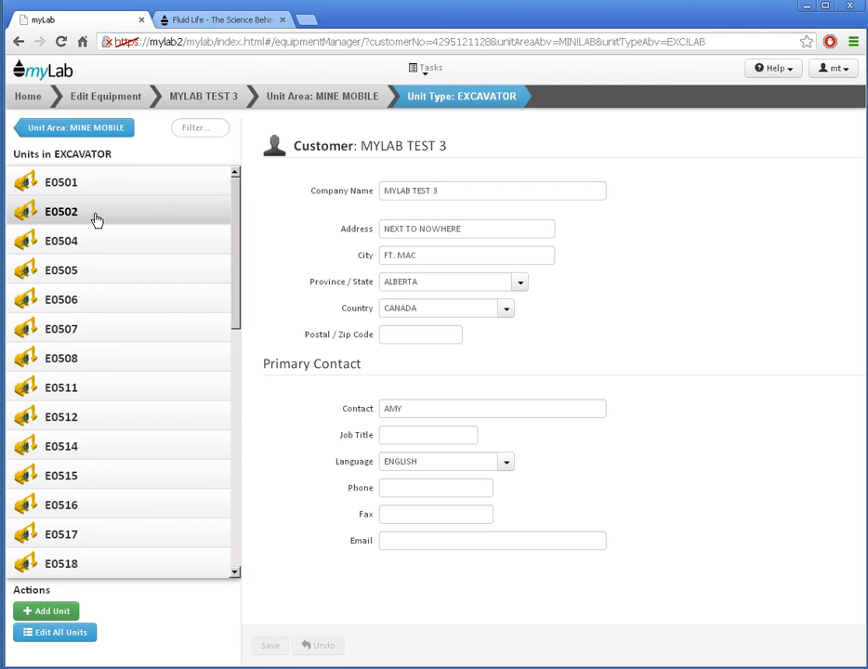
{"action": "left_click", "coordinate": [91, 272]}
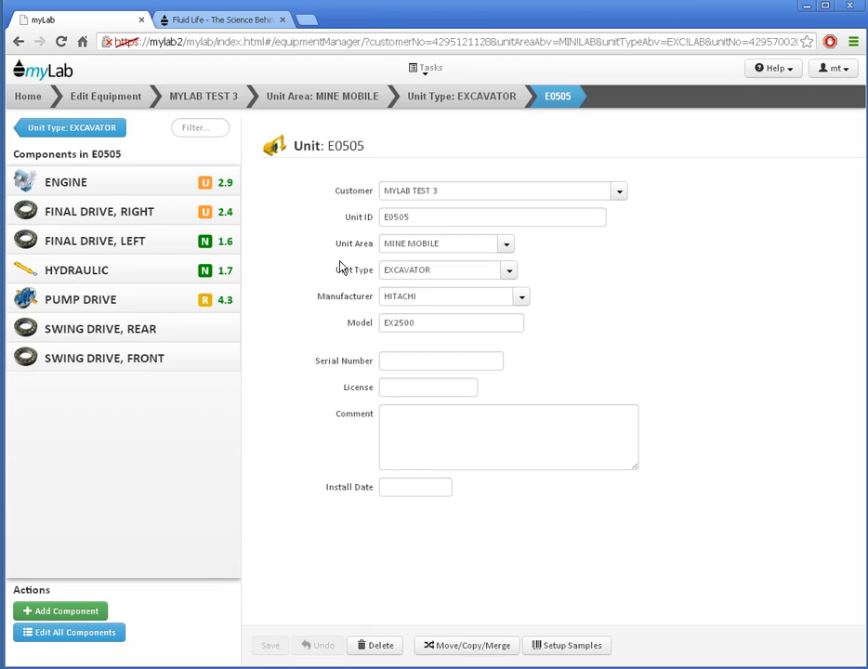
Return to the customer list for equipment editing and view the unit types of MYLAB TEST 1
{"action": "left_click", "coordinate": [105, 97]}
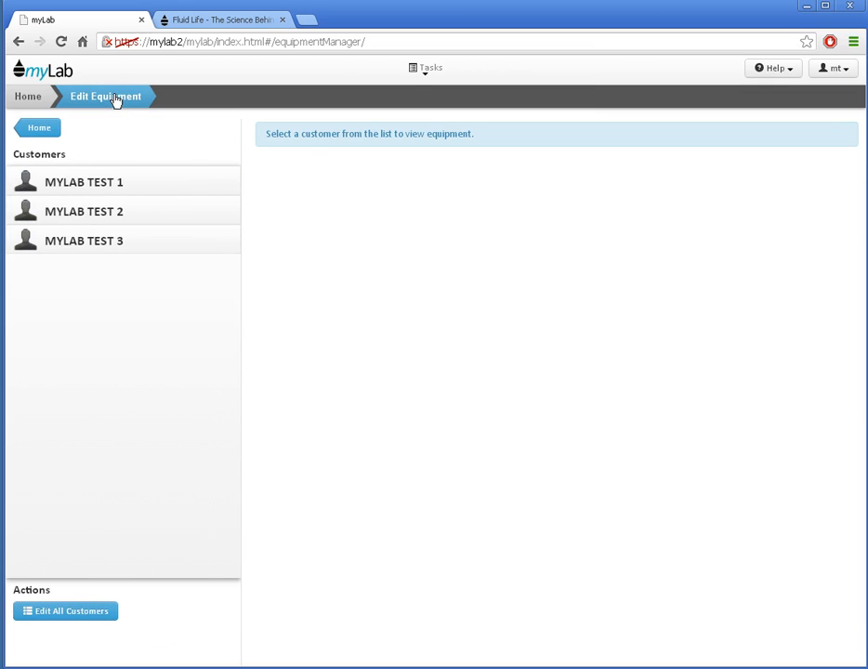
{"action": "left_click", "coordinate": [122, 188]}
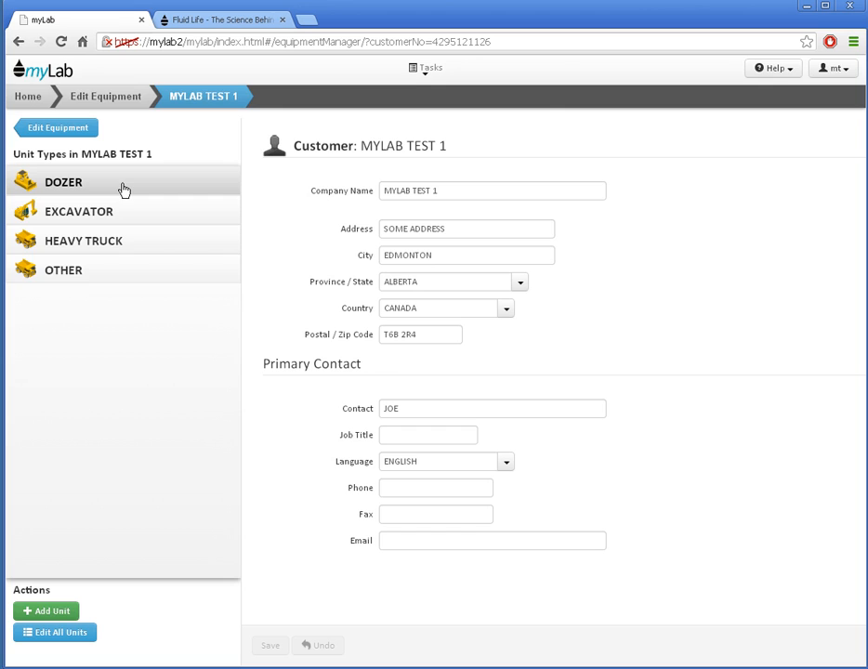
Review the available Equipment Navigation options in the user profile's preferences, leaving the selection as it is
{"action": "left_click", "coordinate": [853, 71]}
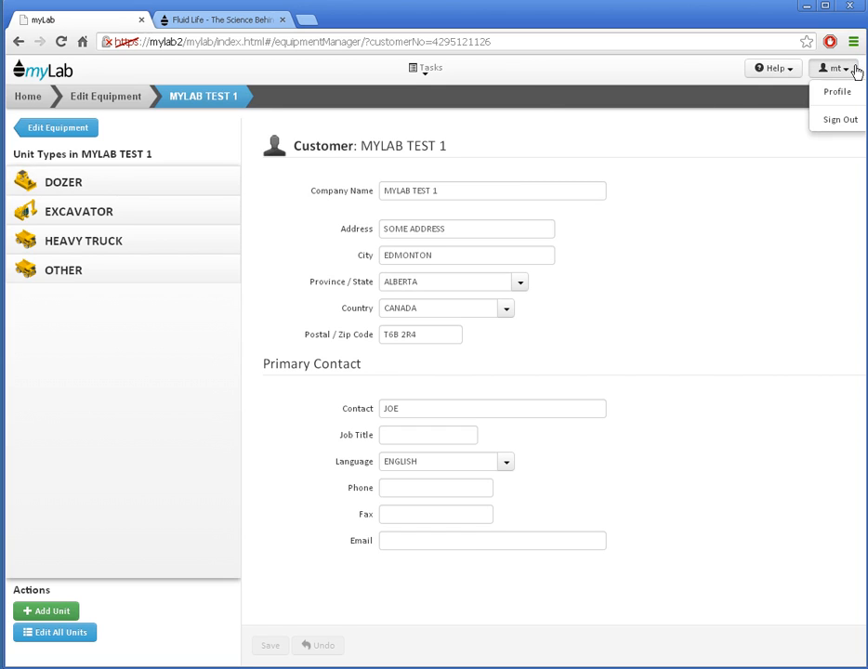
{"action": "left_click", "coordinate": [840, 92]}
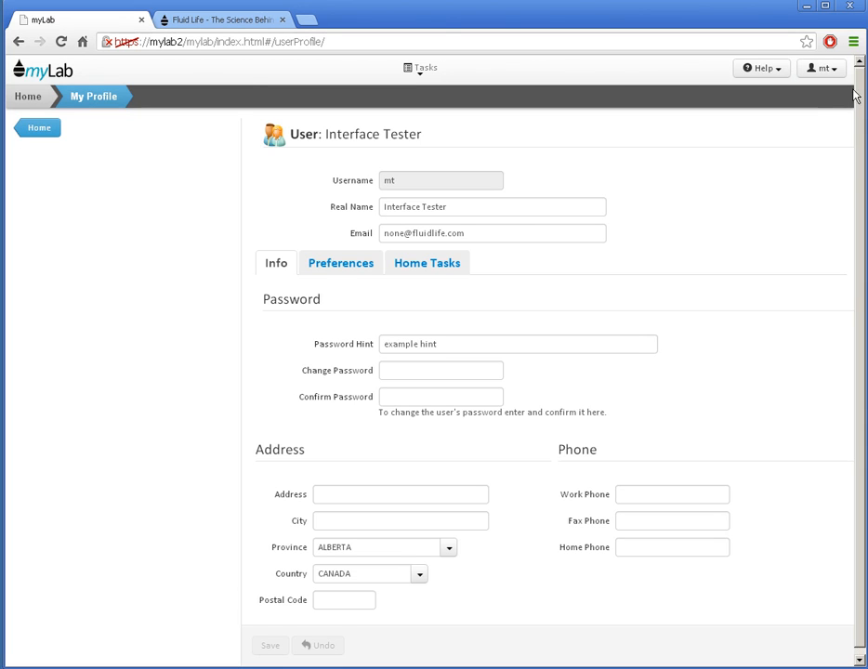
{"action": "left_click", "coordinate": [340, 270]}
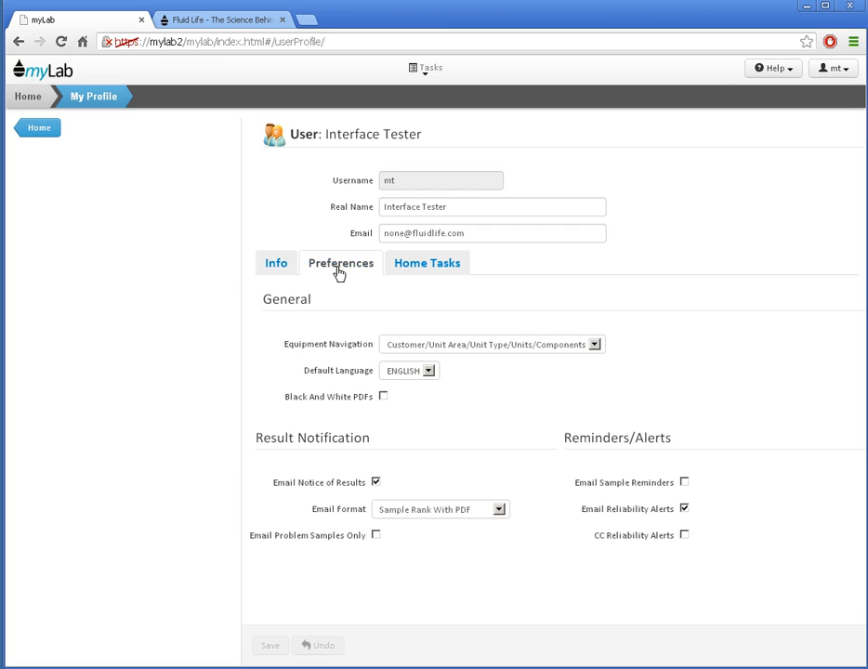
{"action": "left_click", "coordinate": [594, 345]}
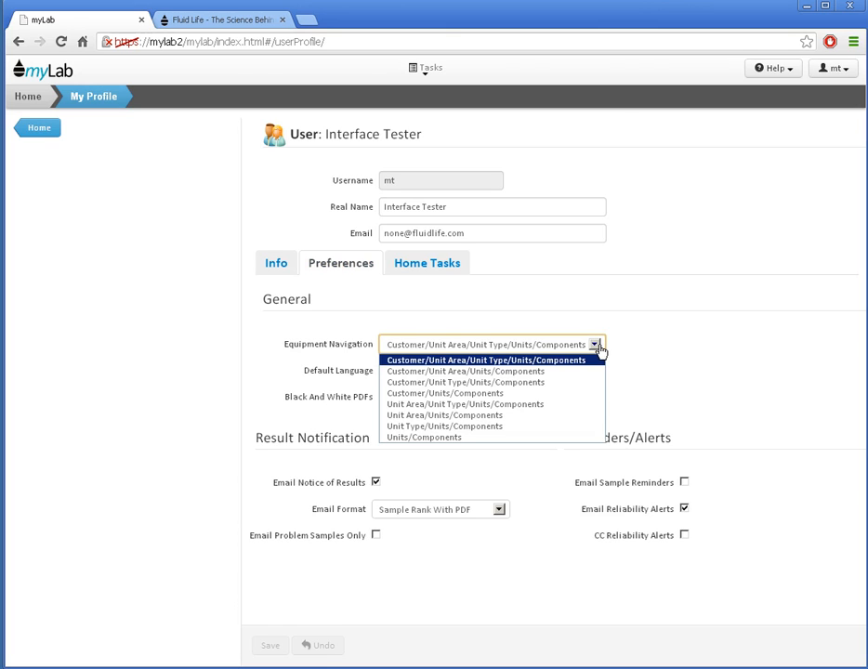
{"action": "left_click", "coordinate": [597, 346]}
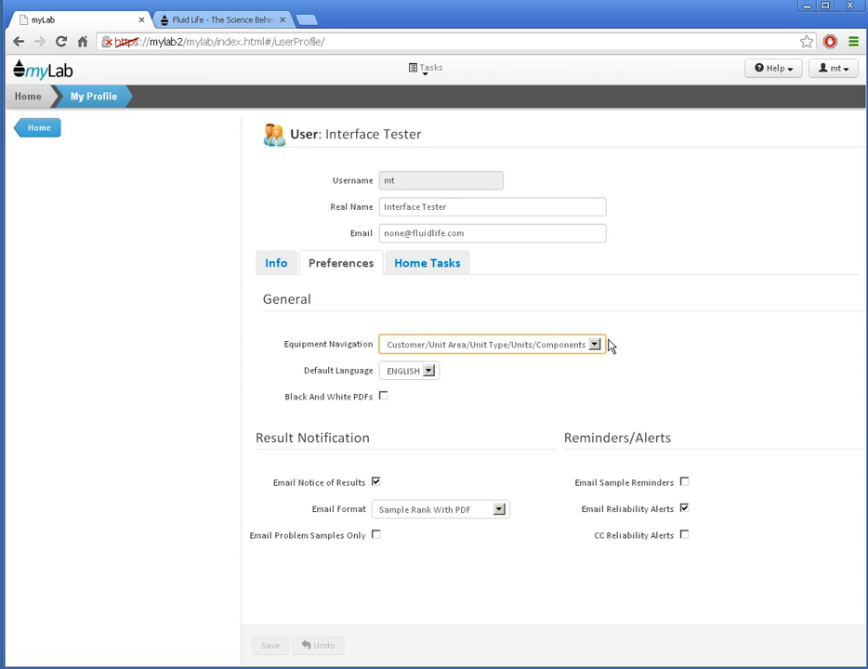
Return to equipment editing and open all units of MYLAB TEST 2 for editing in the spreadsheet
{"action": "left_click", "coordinate": [434, 75]}
{"action": "left_click", "coordinate": [536, 188]}
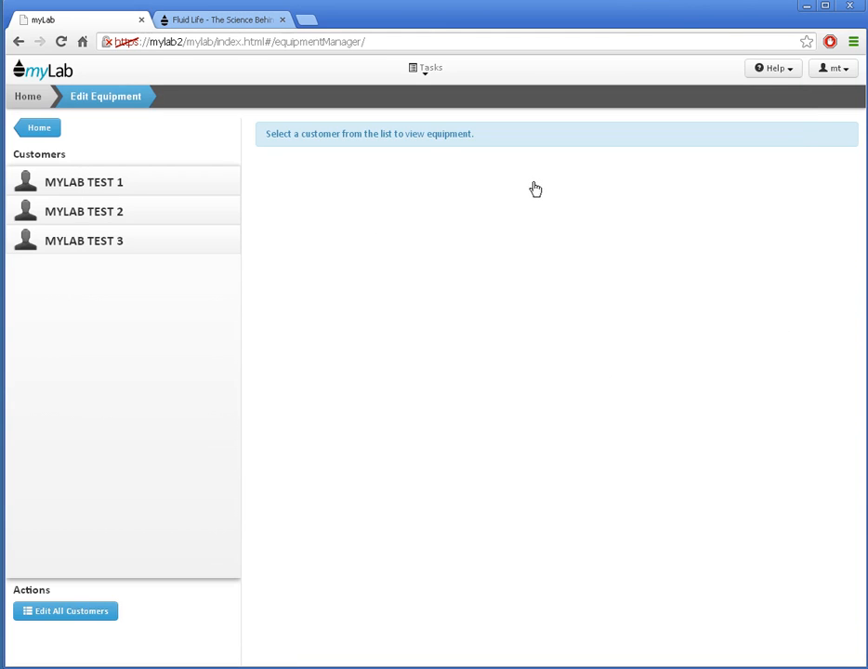
{"action": "left_click", "coordinate": [121, 212]}
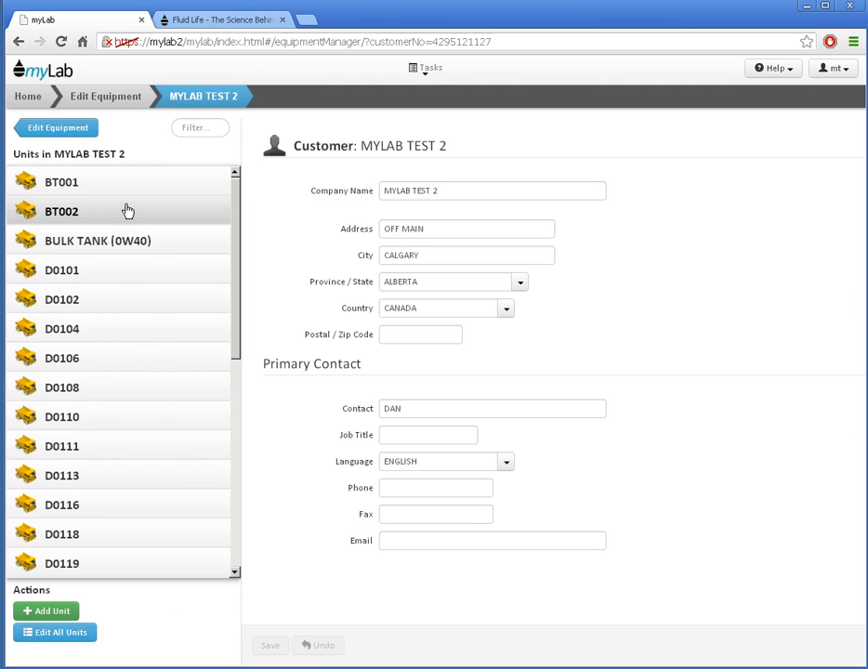
{"action": "left_click", "coordinate": [67, 638]}
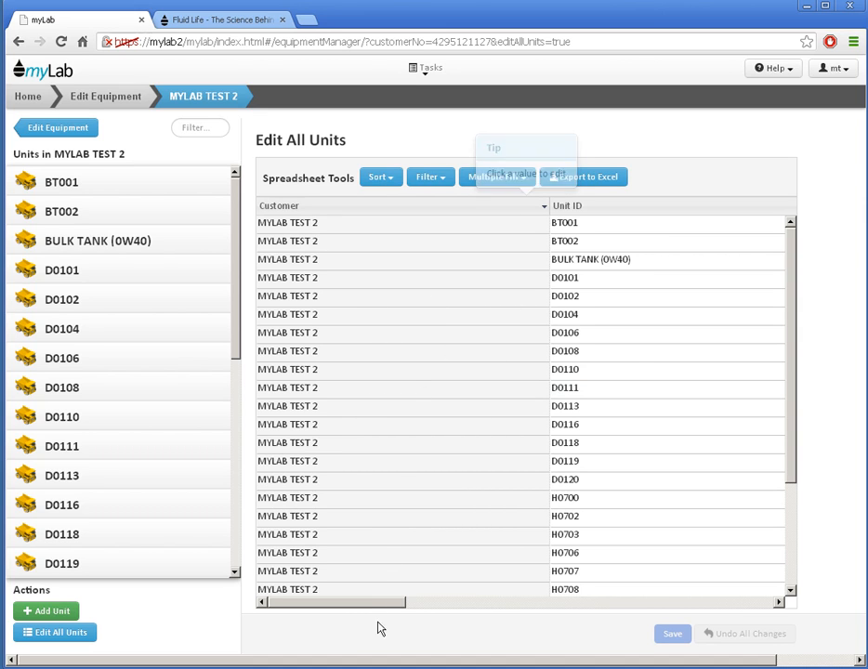
Set the Unit Type of D0101 to DOZER and fill that value down through unit D0120
{"action": "left_click_drag", "start_coordinate": [368, 604], "coordinate": [537, 592]}
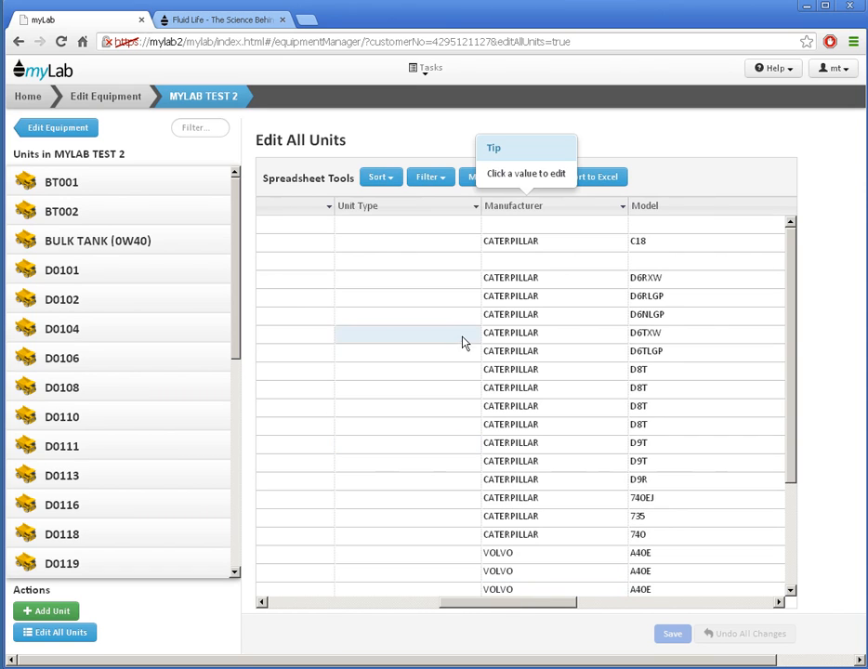
{"action": "left_click", "coordinate": [445, 283]}
{"action": "left_click", "coordinate": [472, 280]}
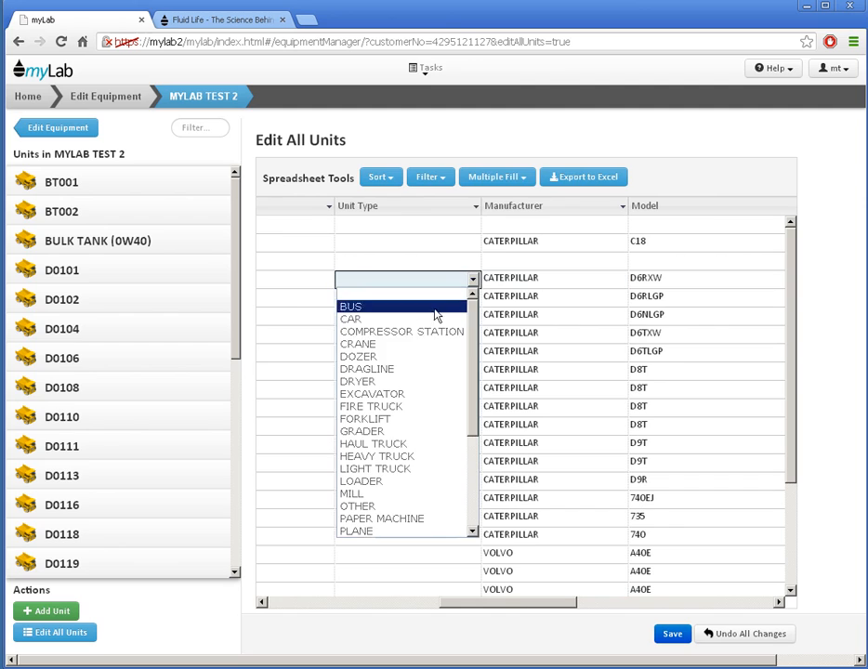
{"action": "left_click", "coordinate": [405, 358]}
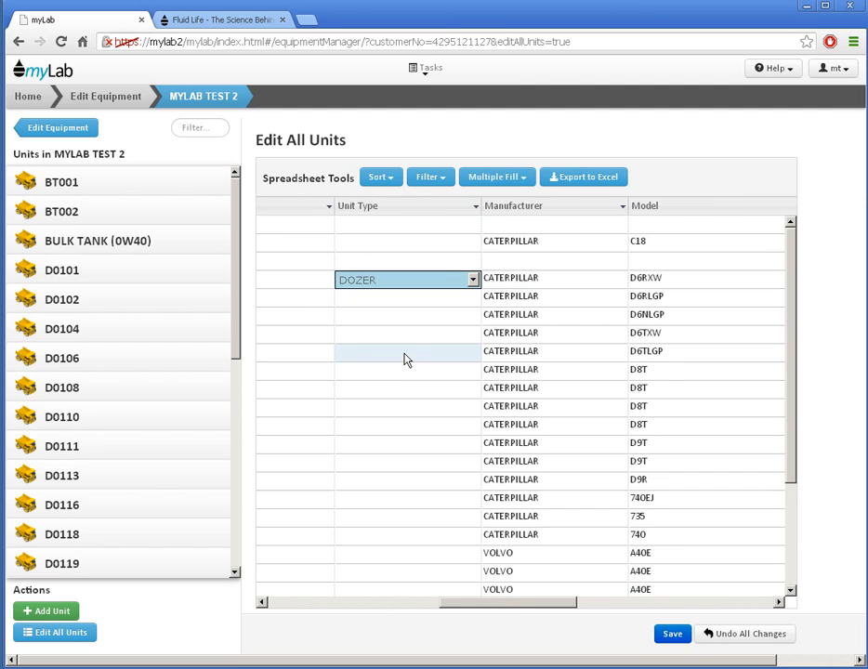
{"action": "key", "text": "Return"}
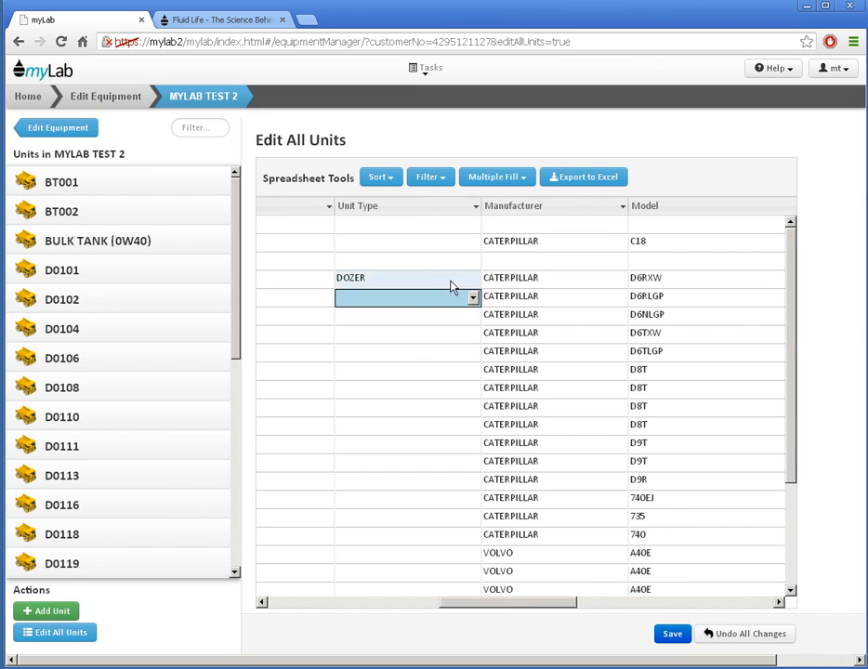
{"action": "left_click_drag", "start_coordinate": [423, 285], "coordinate": [449, 484]}
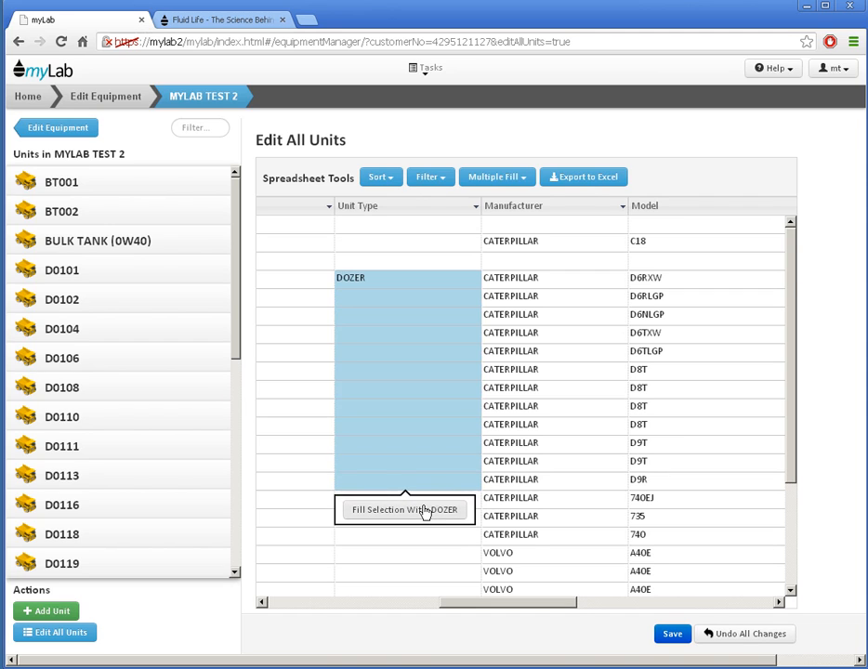
{"action": "left_click", "coordinate": [424, 512]}
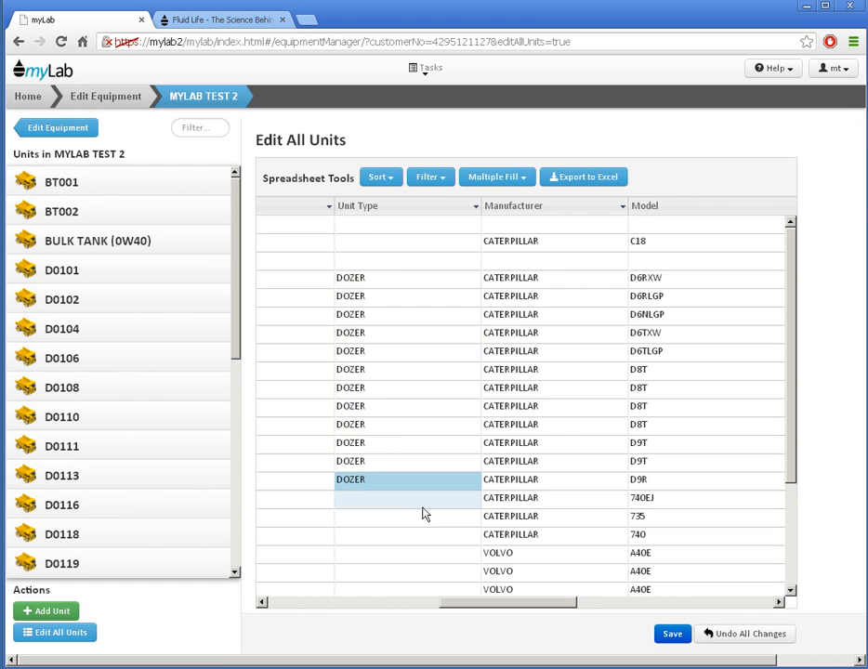
Fill the Unit Type with HEAVY TRUCK from unit H0700 down to the last unit and save the changes
{"action": "left_click", "coordinate": [420, 505]}
{"action": "left_click", "coordinate": [472, 502]}
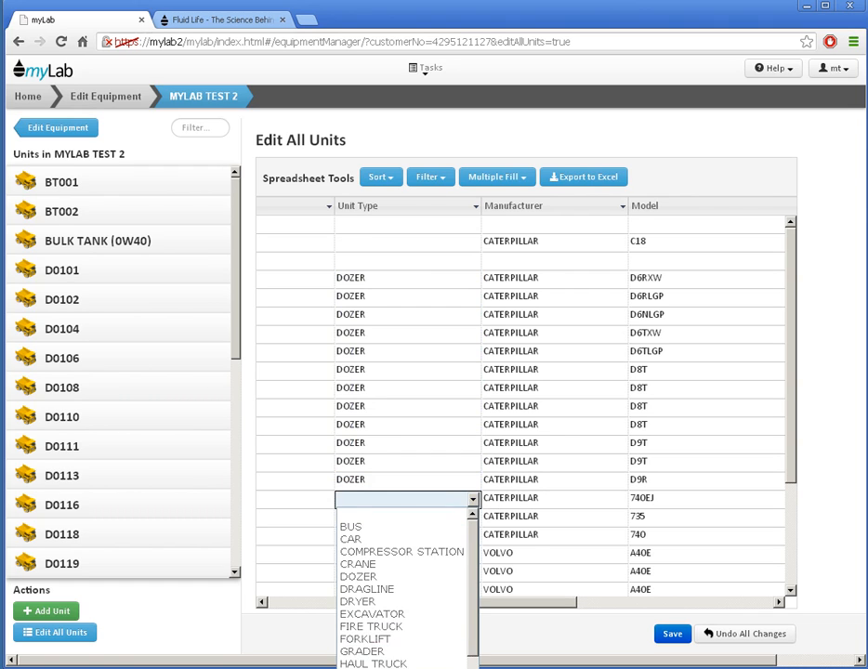
{"action": "left_click", "coordinate": [412, 668]}
{"action": "left_click", "coordinate": [404, 519]}
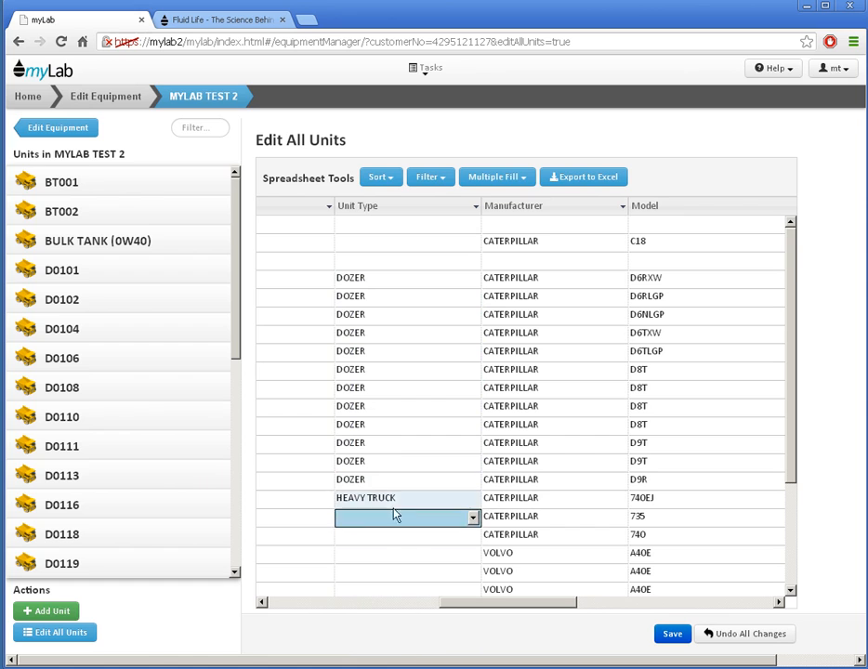
{"action": "left_click_drag", "start_coordinate": [388, 502], "coordinate": [404, 615]}
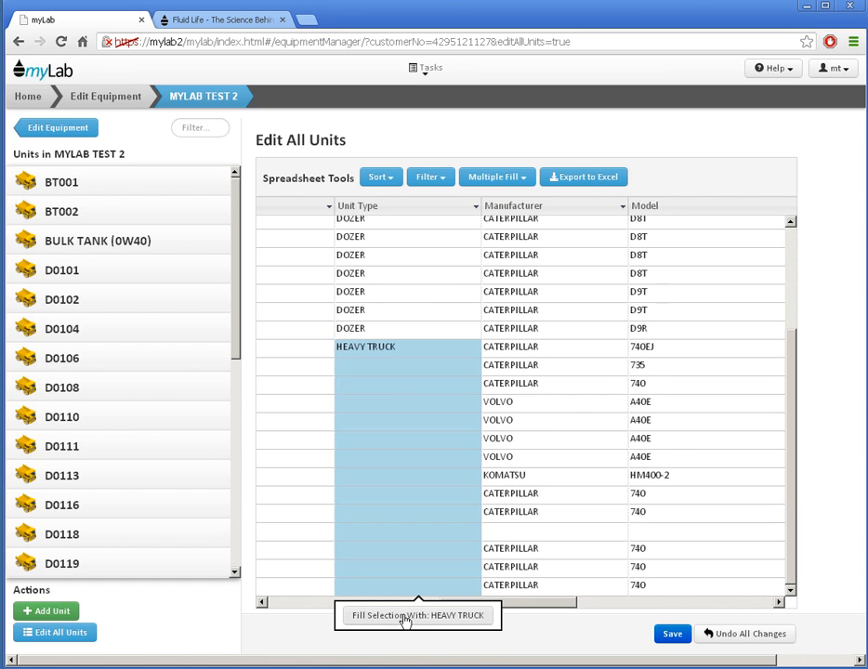
{"action": "left_click", "coordinate": [405, 616]}
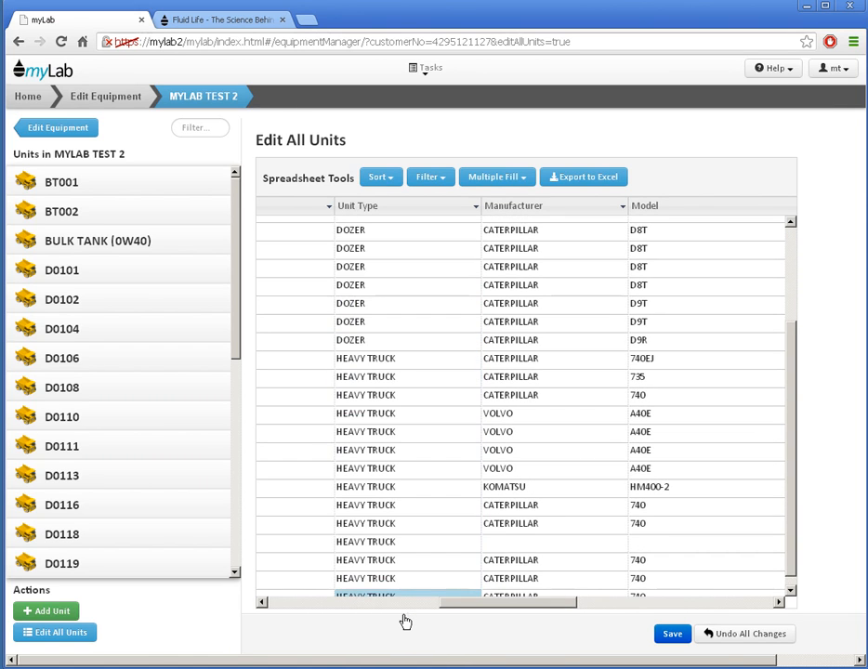
{"action": "left_click", "coordinate": [663, 635]}
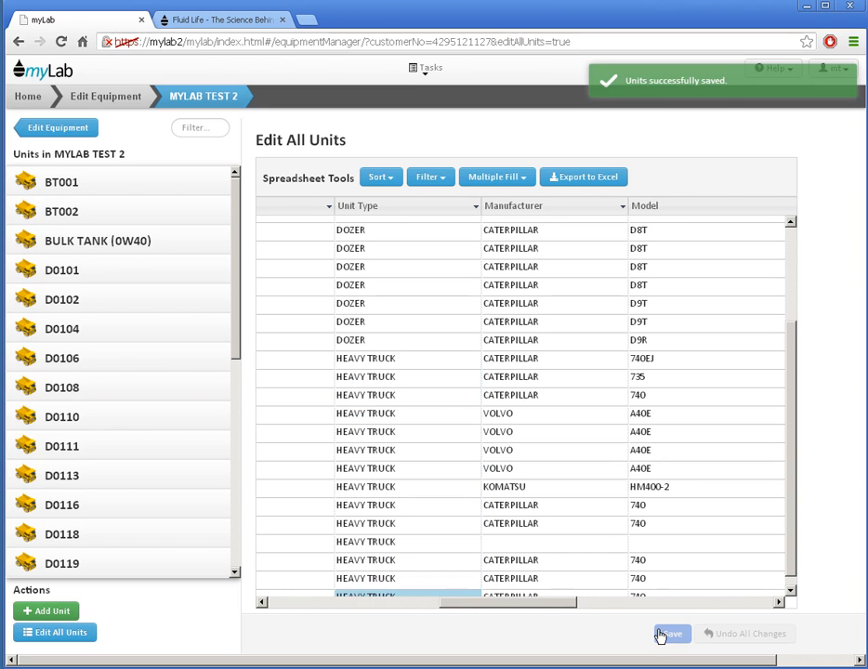
Reopen MYLAB TEST 2 from the customer list to check how its units are grouped by type
{"action": "left_click", "coordinate": [110, 99]}
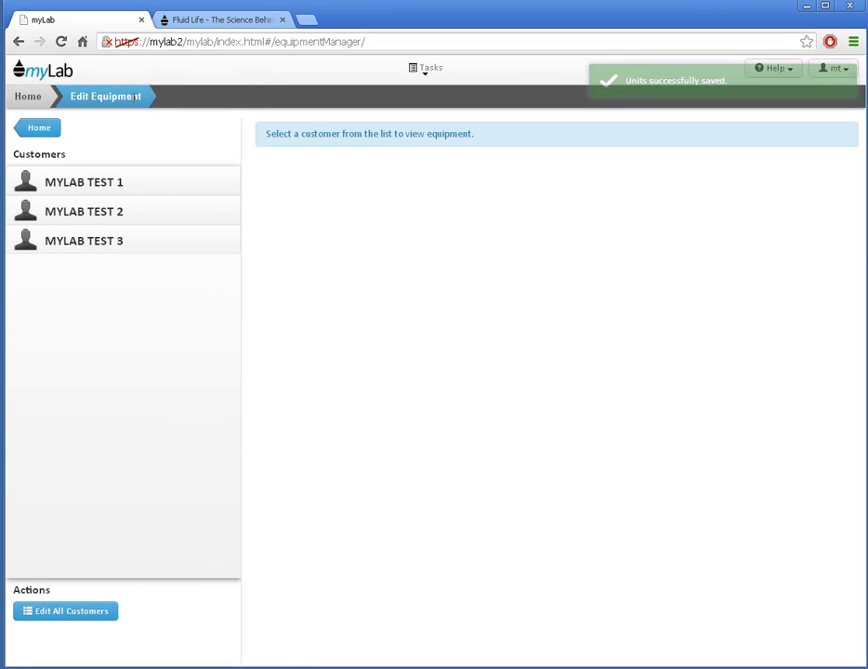
{"action": "left_click", "coordinate": [101, 214]}
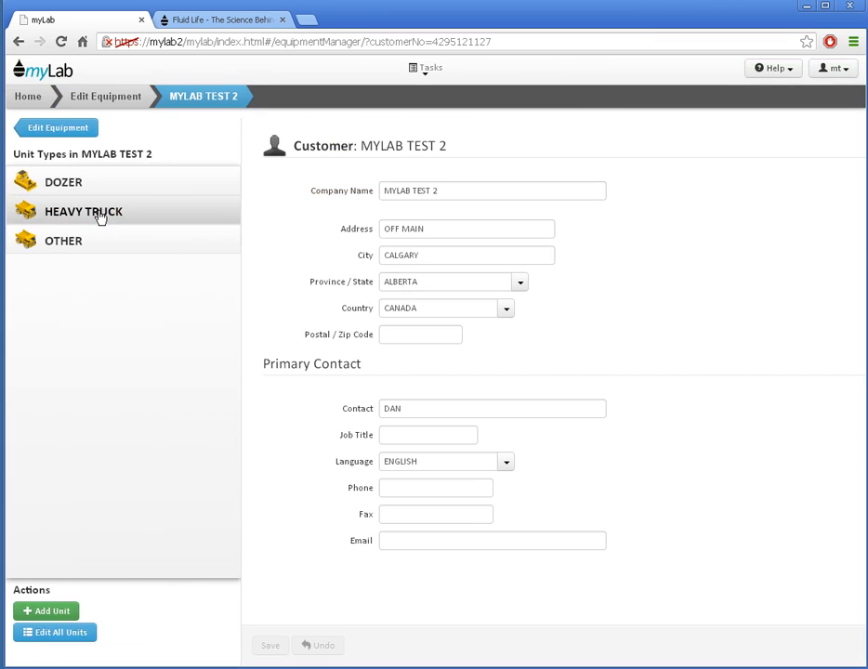